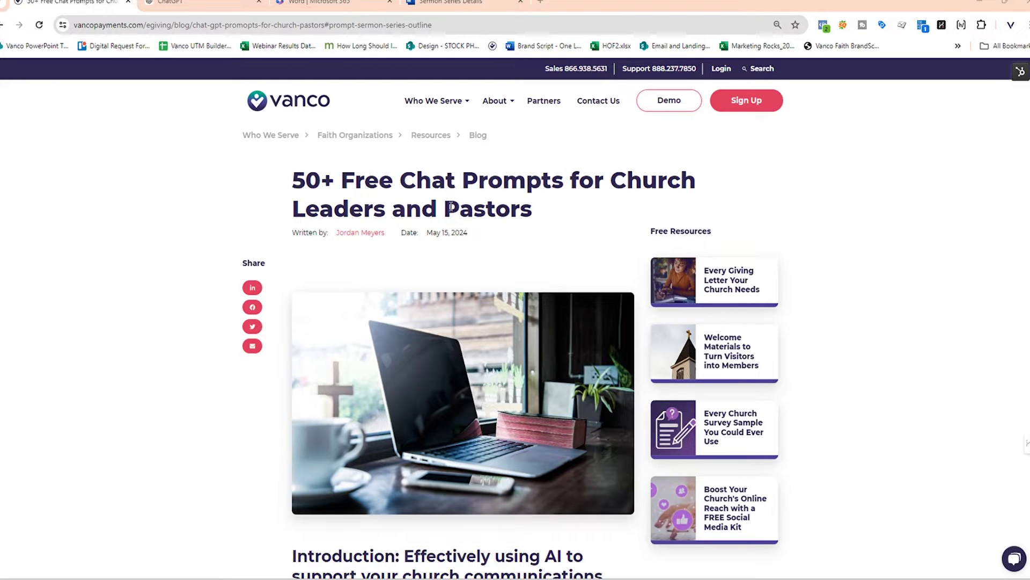
{"action": "scroll", "coordinate": [452, 206], "scroll_direction": "down", "scroll_amount": 5}
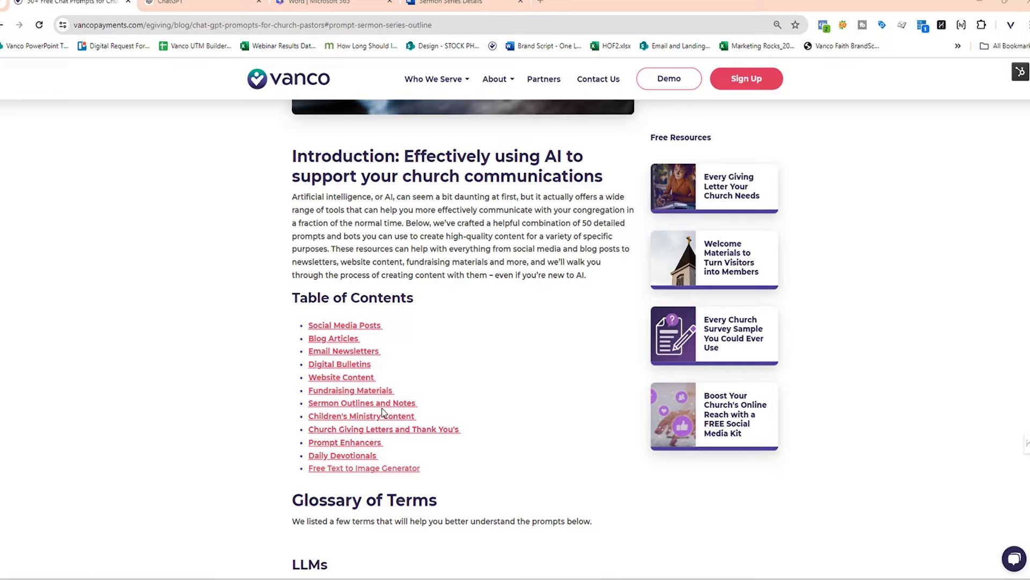
Jump from the Table of Contents to the sermon series outline prompt in the article.
{"action": "left_click", "coordinate": [362, 403]}
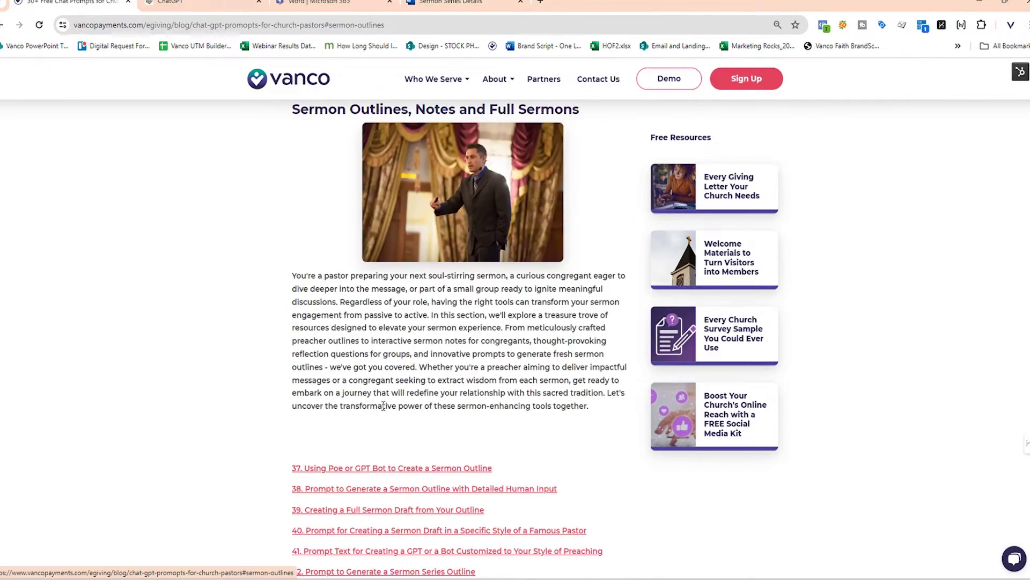
{"action": "scroll", "coordinate": [409, 406], "scroll_direction": "down", "scroll_amount": 2}
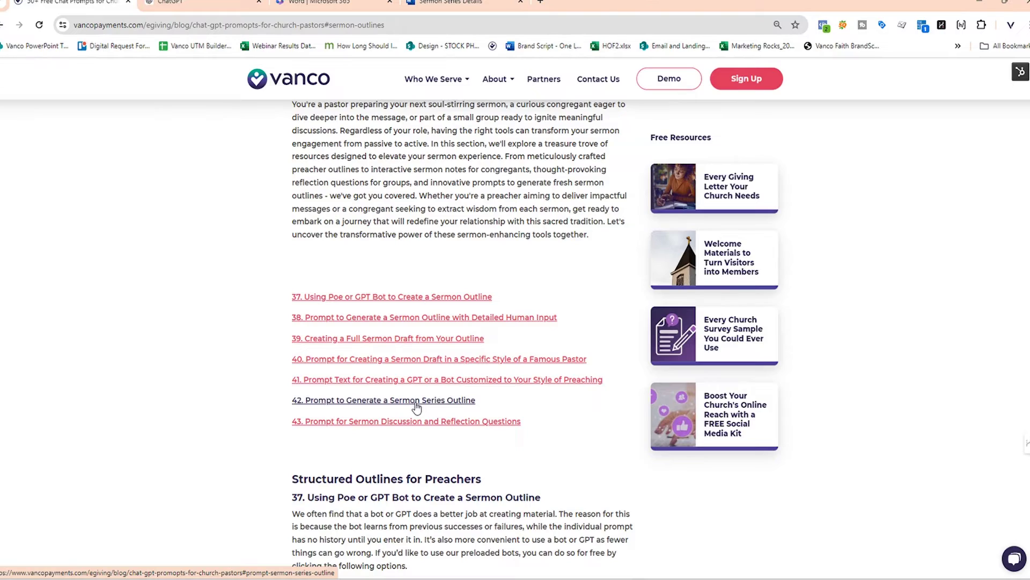
{"action": "left_click", "coordinate": [417, 403]}
{"action": "scroll", "coordinate": [417, 406], "scroll_direction": "down", "scroll_amount": 5}
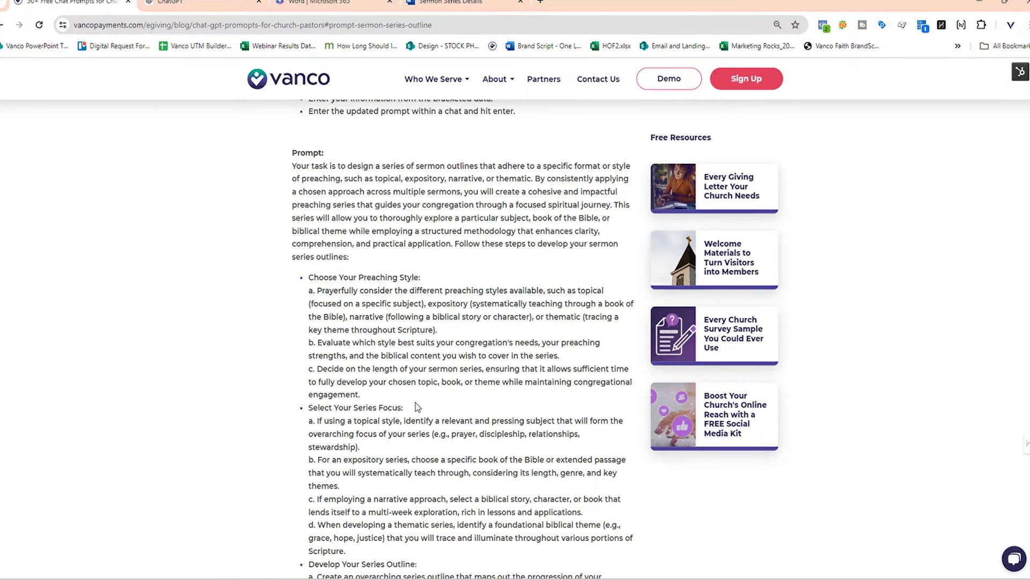
Select and copy the prompt text from 'Your task' to 'outputs.', then go to the new ChatGPT chat.
{"action": "left_click_drag", "start_coordinate": [293, 166], "coordinate": [349, 193]}
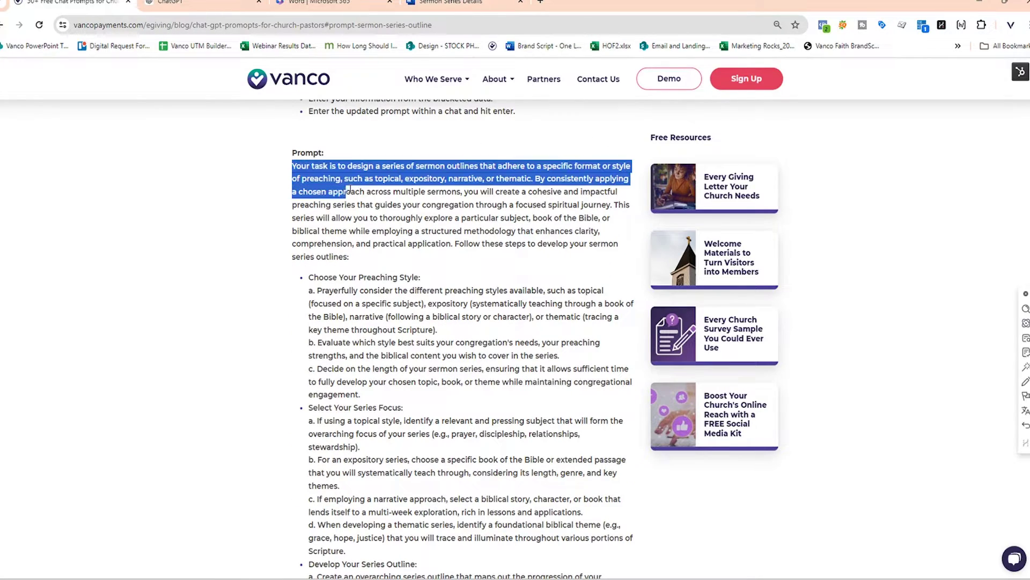
{"action": "scroll", "coordinate": [349, 193], "scroll_direction": "up", "scroll_amount": 1}
{"action": "left_click", "coordinate": [292, 166]}
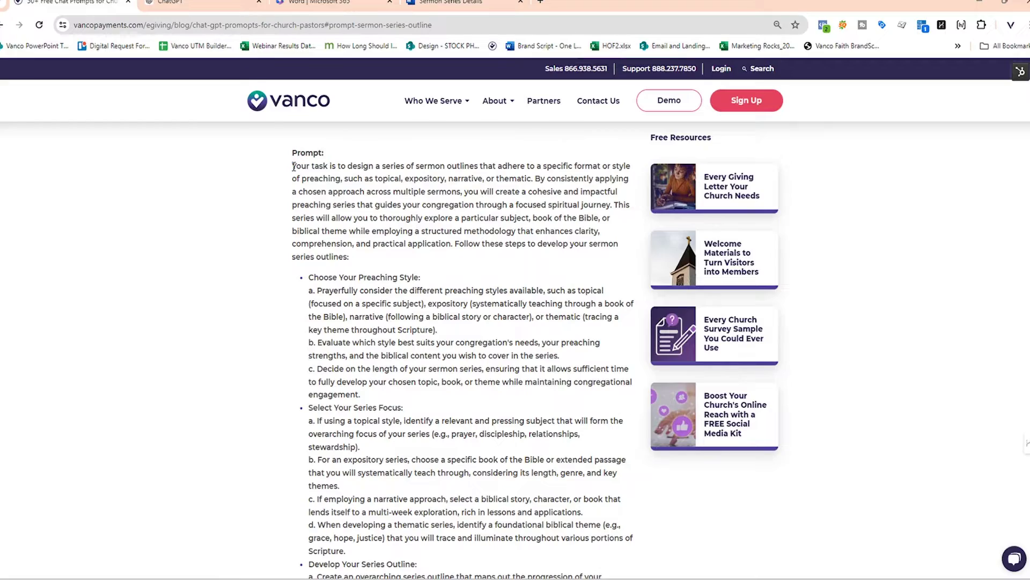
{"action": "mouse_move", "coordinate": [292, 165]}
{"action": "left_mouse_down"}
{"action": "mouse_move", "coordinate": [362, 277]}
{"action": "mouse_move", "coordinate": [444, 323]}
{"action": "mouse_move", "coordinate": [525, 284]}
{"action": "left_mouse_up"}
{"action": "scroll", "coordinate": [402, 322], "scroll_direction": "down", "scroll_amount": 8}
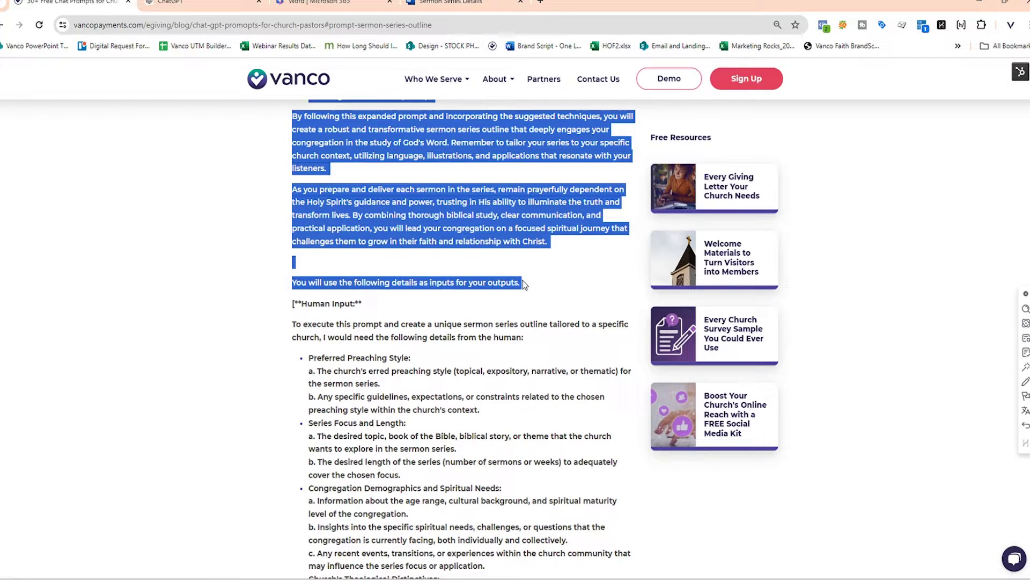
{"action": "right_click", "coordinate": [525, 284]}
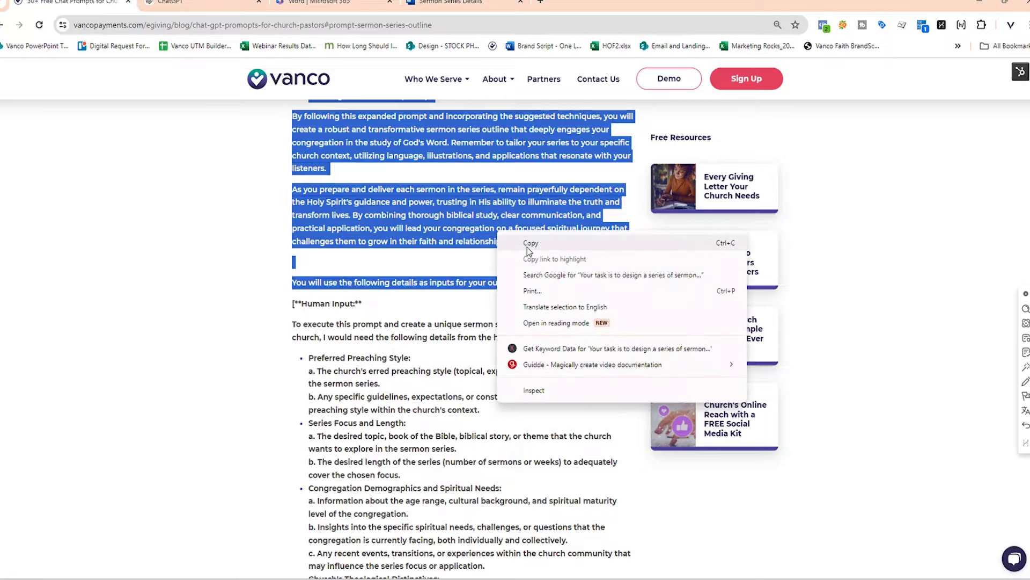
{"action": "left_click", "coordinate": [533, 252]}
{"action": "left_click", "coordinate": [202, 3]}
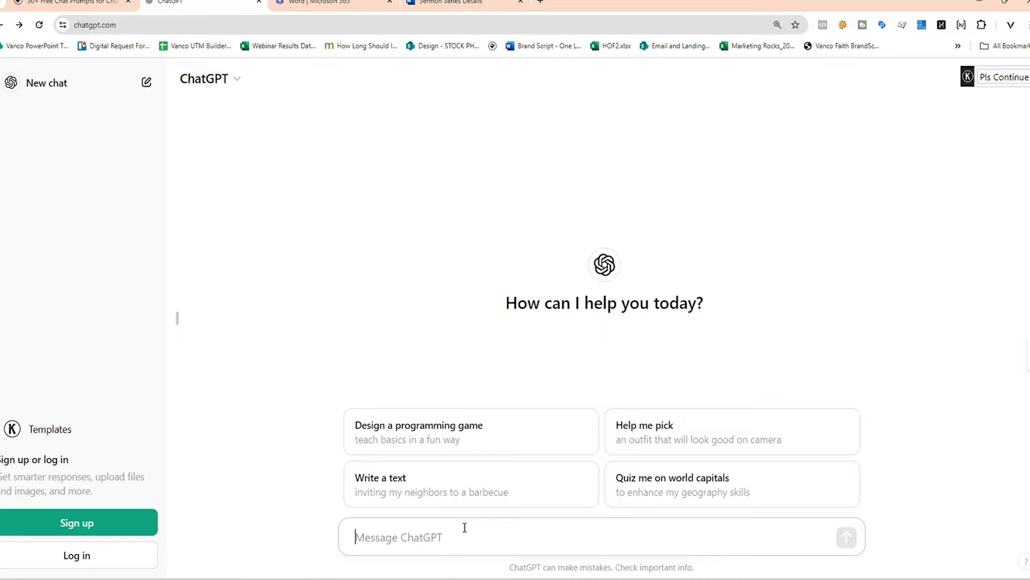
Paste the prompt into the message box and place the cursor between an empty pair of quotation marks.
{"action": "key", "text": "ctrl+v"}
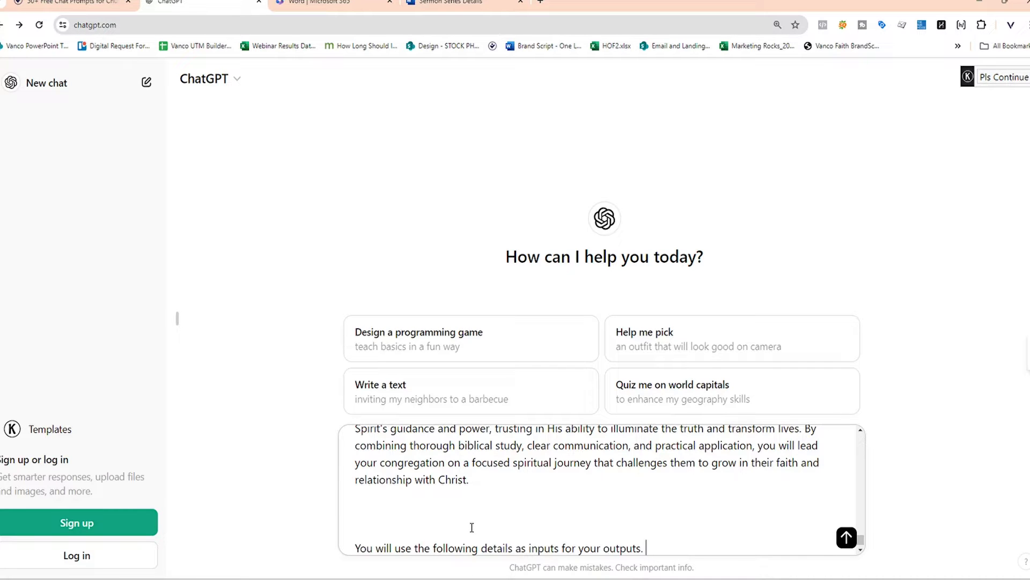
{"action": "type", "text": "\"\""}
{"action": "key", "text": "Left"}
{"action": "scroll", "coordinate": [656, 548], "scroll_direction": "down", "scroll_amount": 1}
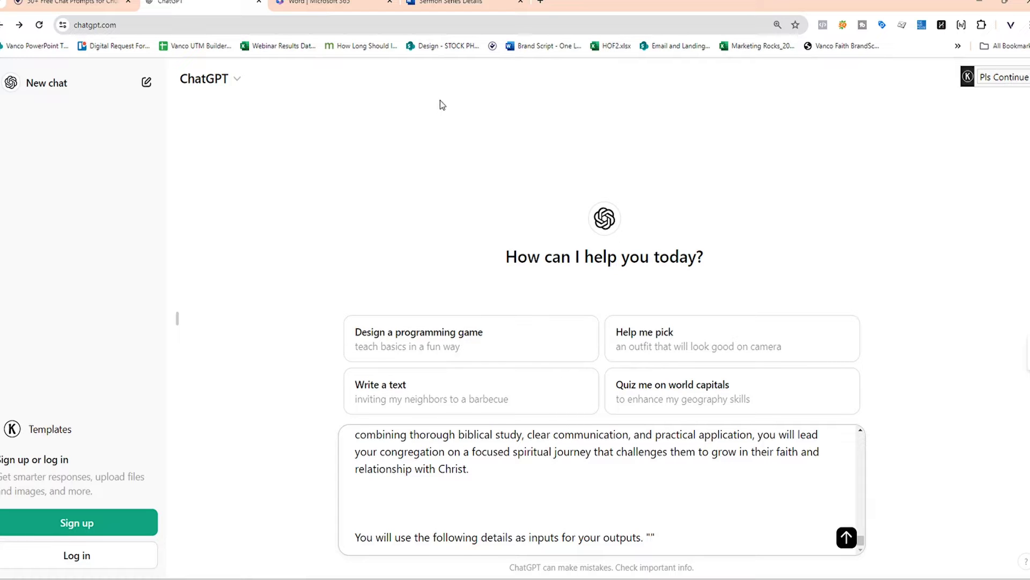
Review the Human Input list in the Vanco article, then switch to the Sermon Series Details document.
{"action": "left_click", "coordinate": [91, 10]}
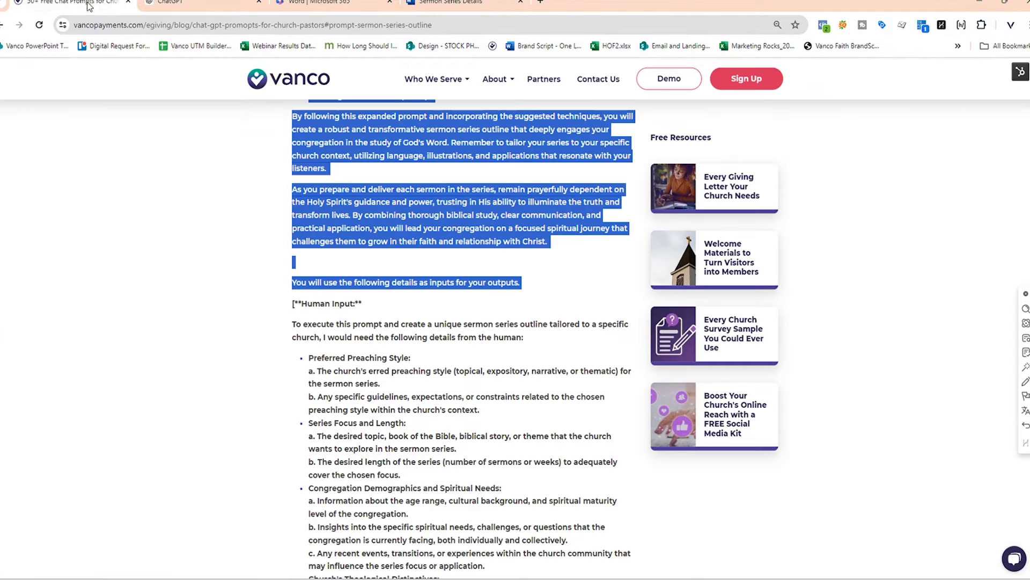
{"action": "scroll", "coordinate": [121, 23], "scroll_direction": "up", "scroll_amount": 1}
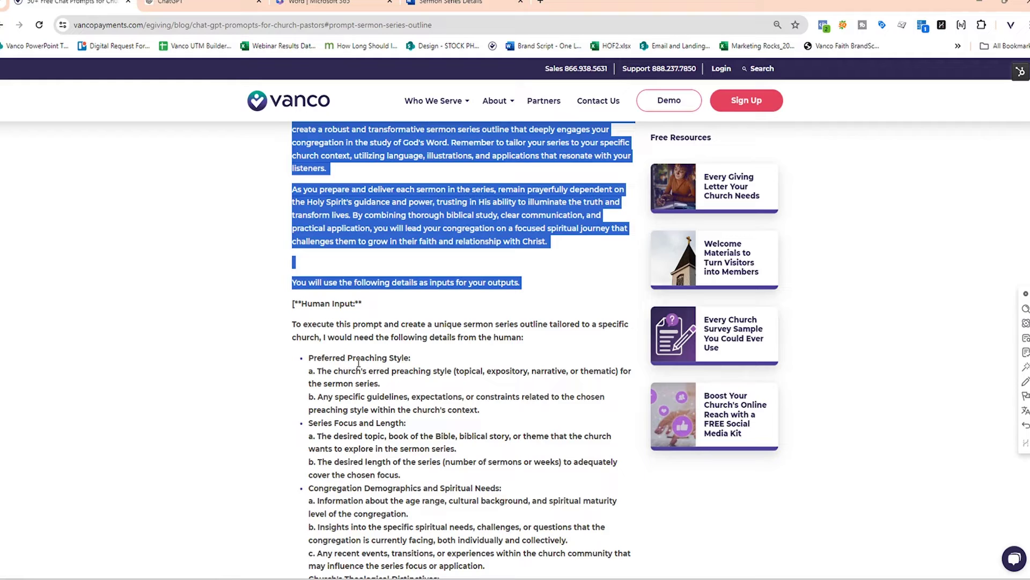
{"action": "scroll", "coordinate": [364, 369], "scroll_direction": "down", "scroll_amount": 5}
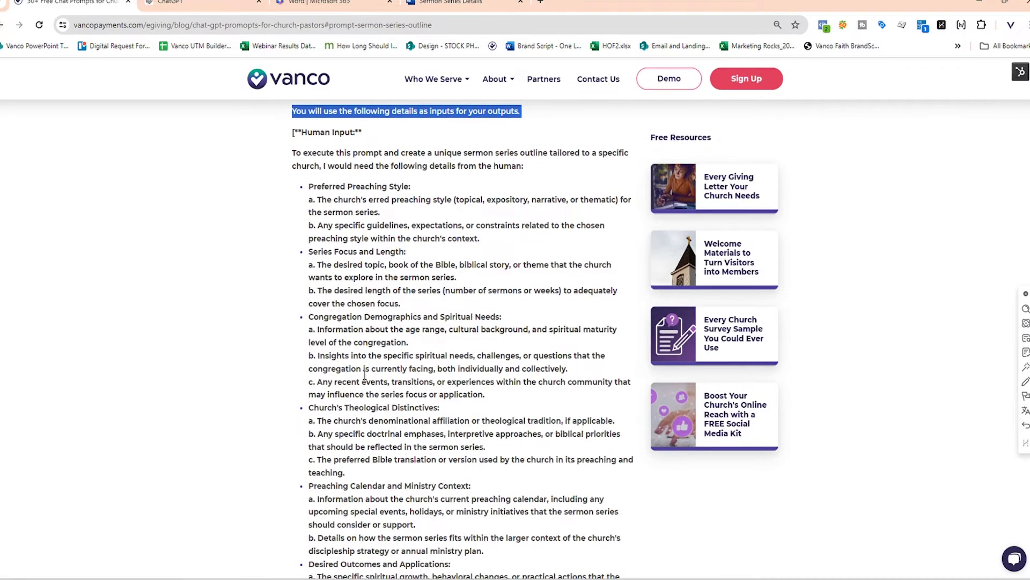
{"action": "scroll", "coordinate": [364, 369], "scroll_direction": "down", "scroll_amount": 5}
{"action": "scroll", "coordinate": [364, 374], "scroll_direction": "down", "scroll_amount": 4}
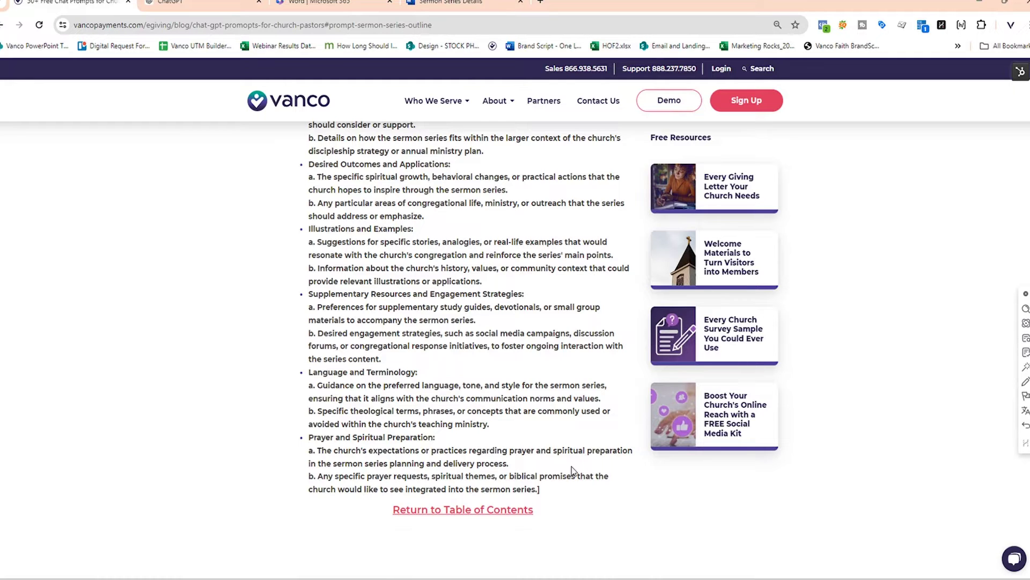
{"action": "scroll", "coordinate": [571, 466], "scroll_direction": "up", "scroll_amount": 3}
{"action": "key", "text": "ctrl+4"}
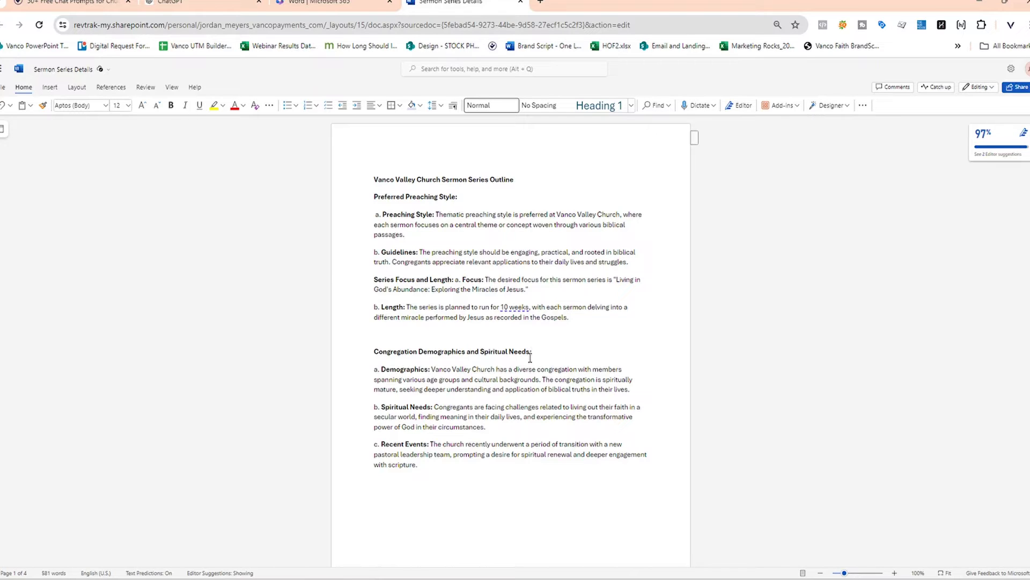
{"action": "scroll", "coordinate": [530, 358], "scroll_direction": "down", "scroll_amount": 5}
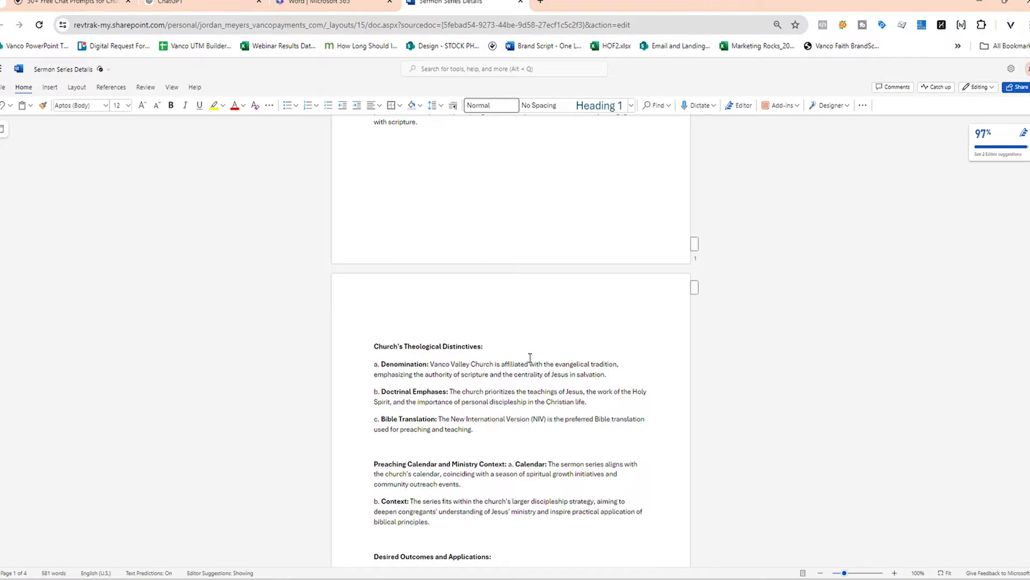
{"action": "scroll", "coordinate": [530, 358], "scroll_direction": "down", "scroll_amount": 5}
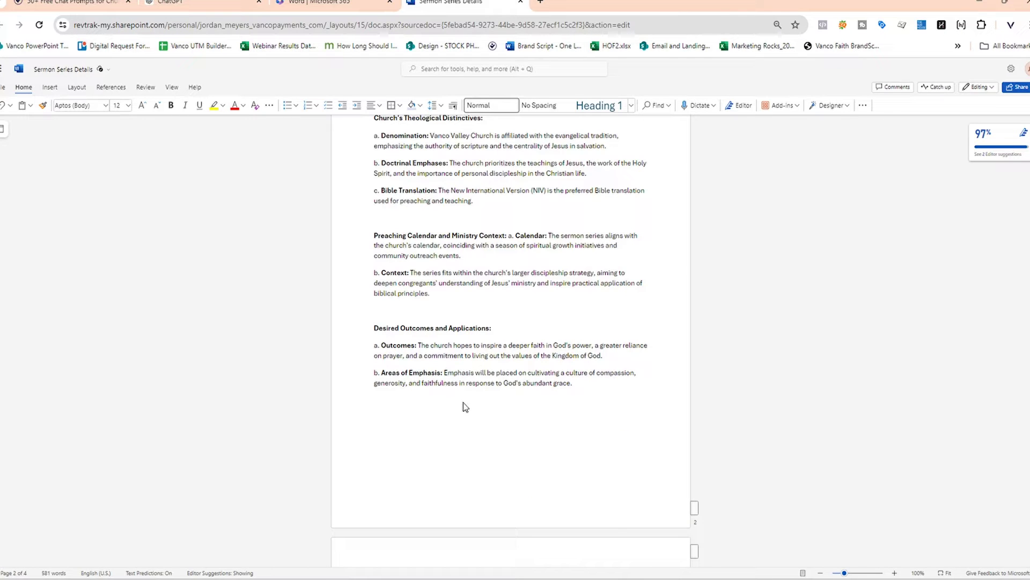
{"action": "scroll", "coordinate": [489, 406], "scroll_direction": "down", "scroll_amount": 4}
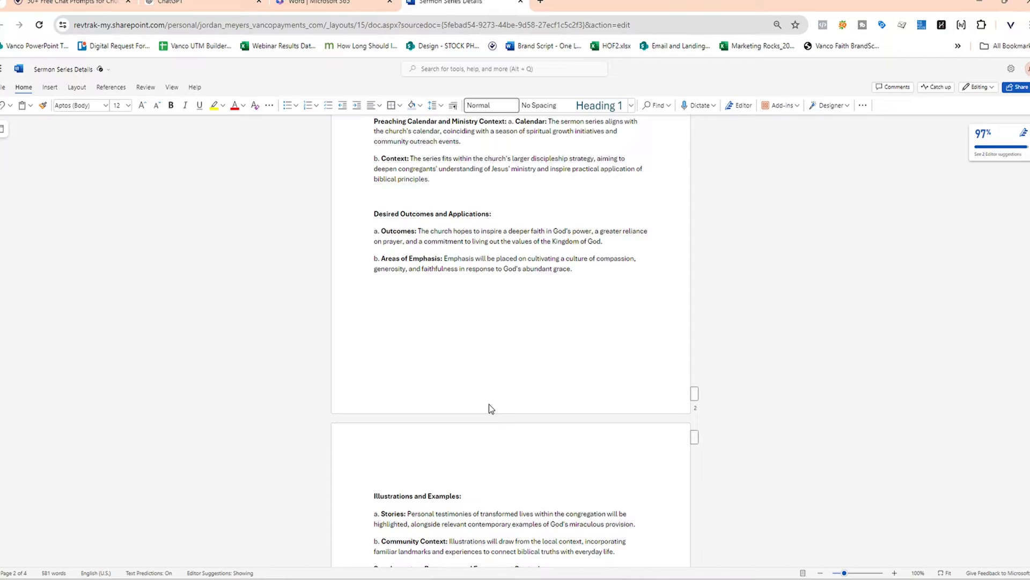
{"action": "scroll", "coordinate": [489, 407], "scroll_direction": "down", "scroll_amount": 3}
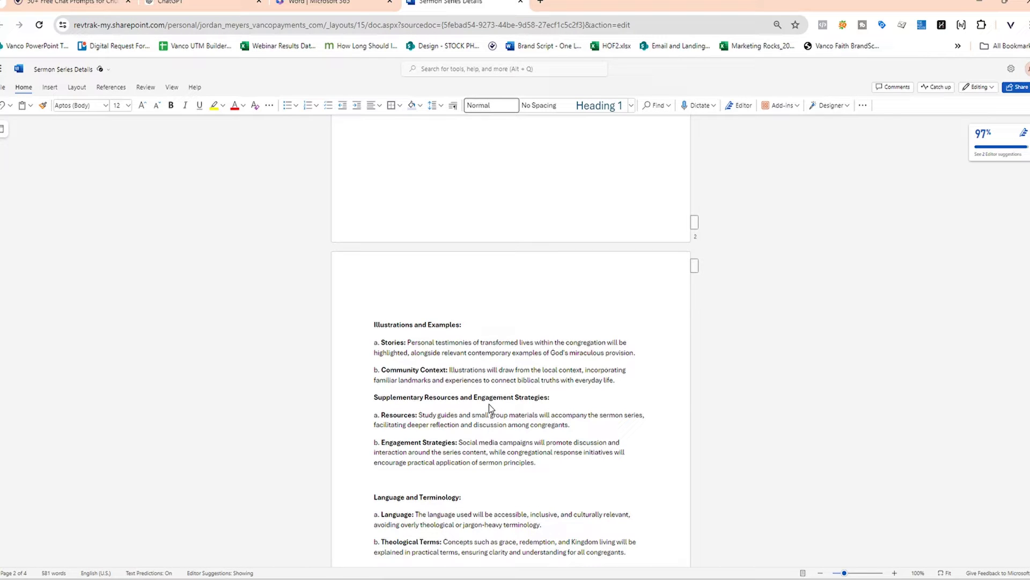
{"action": "scroll", "coordinate": [488, 407], "scroll_direction": "down", "scroll_amount": 1}
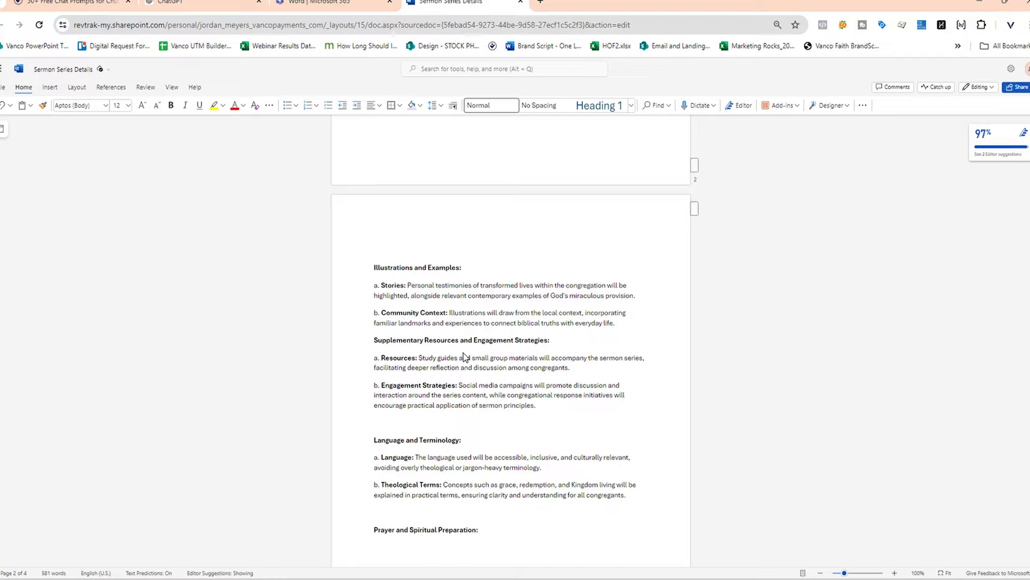
{"action": "scroll", "coordinate": [463, 352], "scroll_direction": "down", "scroll_amount": 3}
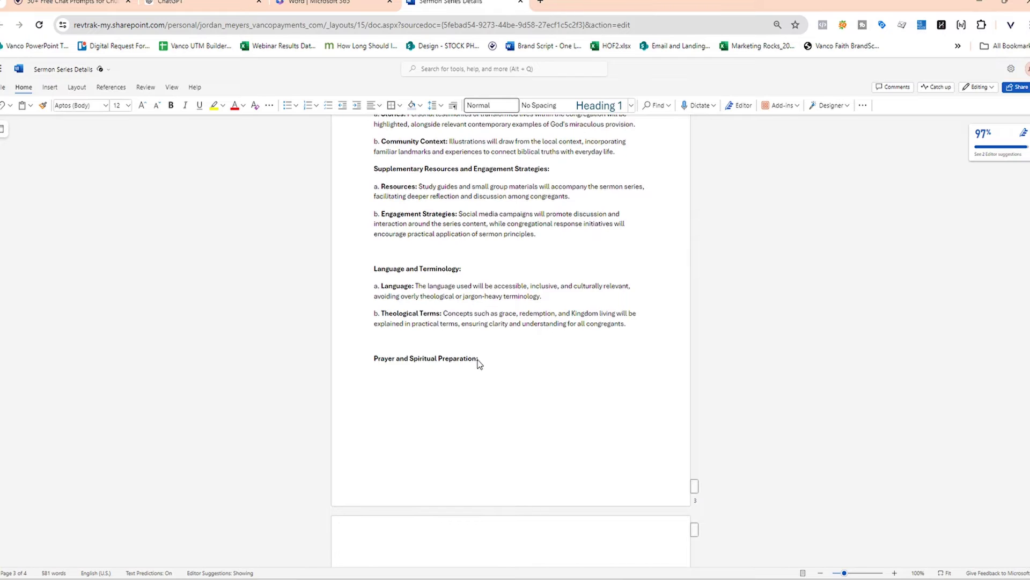
{"action": "scroll", "coordinate": [478, 364], "scroll_direction": "down", "scroll_amount": 2}
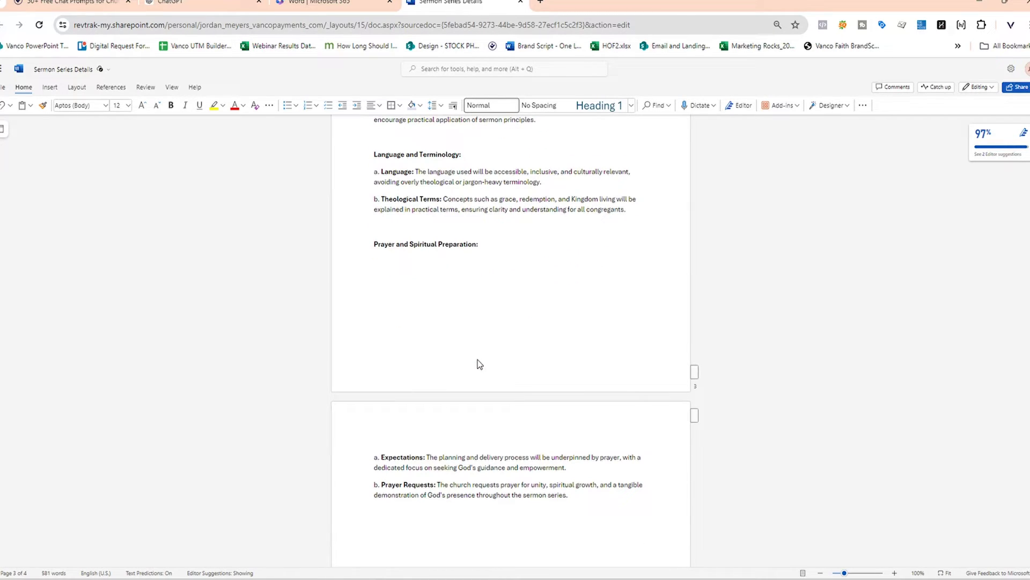
{"action": "scroll", "coordinate": [460, 424], "scroll_direction": "up", "scroll_amount": 5}
{"action": "left_click_drag", "start_coordinate": [564, 459], "coordinate": [427, 402]}
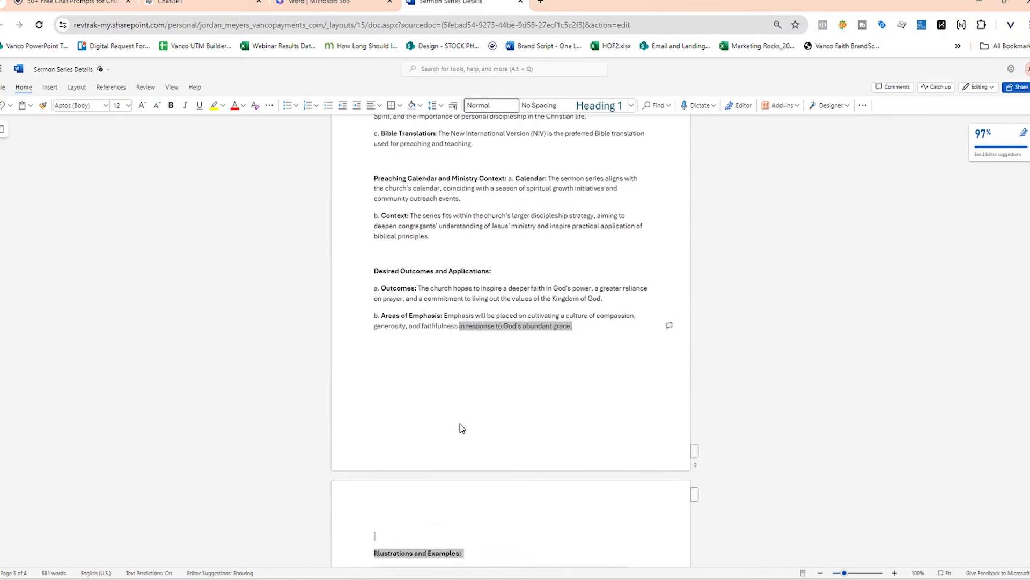
{"action": "scroll", "coordinate": [421, 400], "scroll_direction": "up", "scroll_amount": 5}
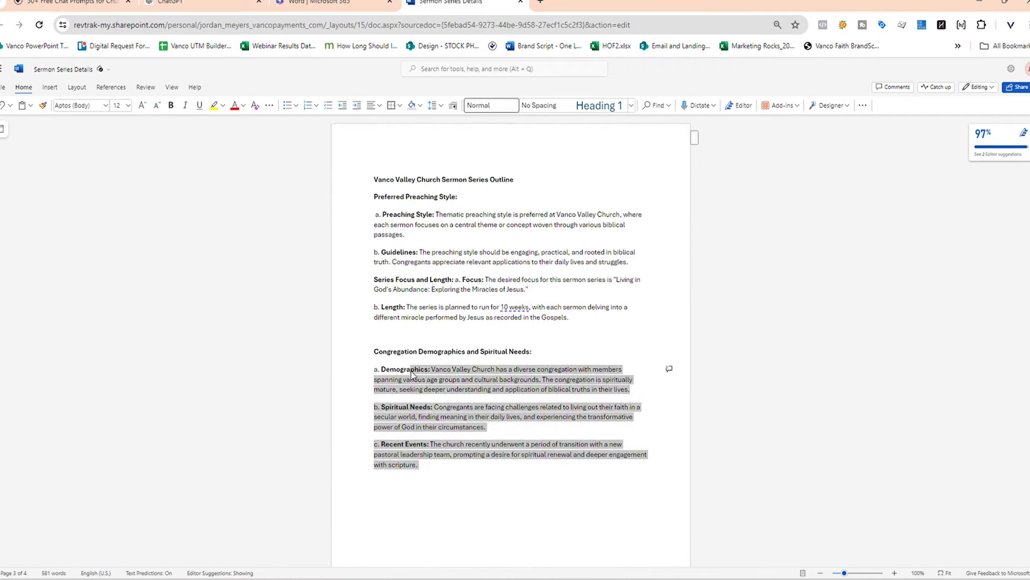
{"action": "mouse_move", "coordinate": [427, 403]}
{"action": "left_mouse_down"}
{"action": "mouse_move", "coordinate": [381, 332]}
{"action": "mouse_move", "coordinate": [374, 179]}
{"action": "left_mouse_up"}
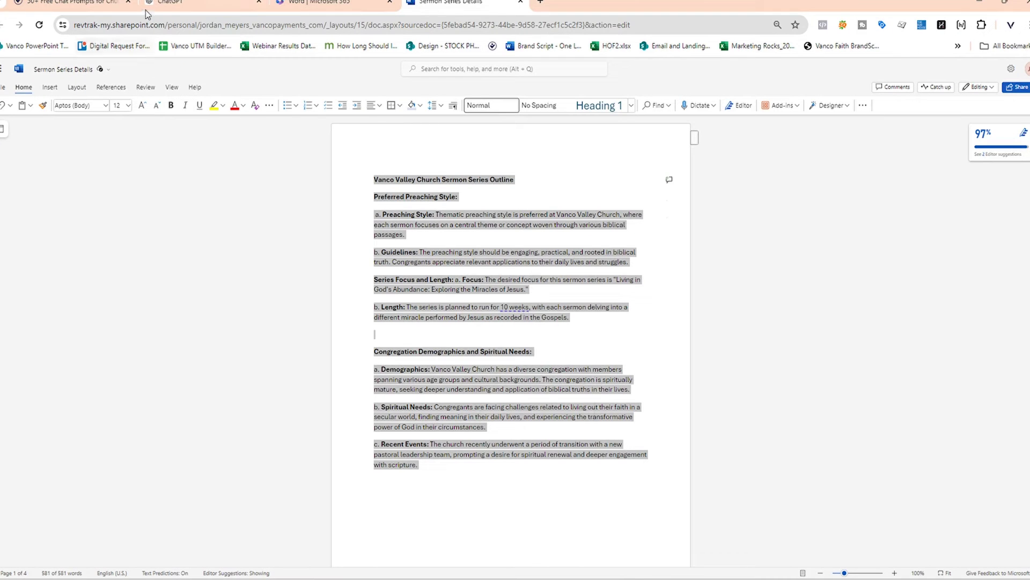
With the Vanco Valley Church details copied from Word, return to the ChatGPT conversation.
{"action": "left_click", "coordinate": [169, 4]}
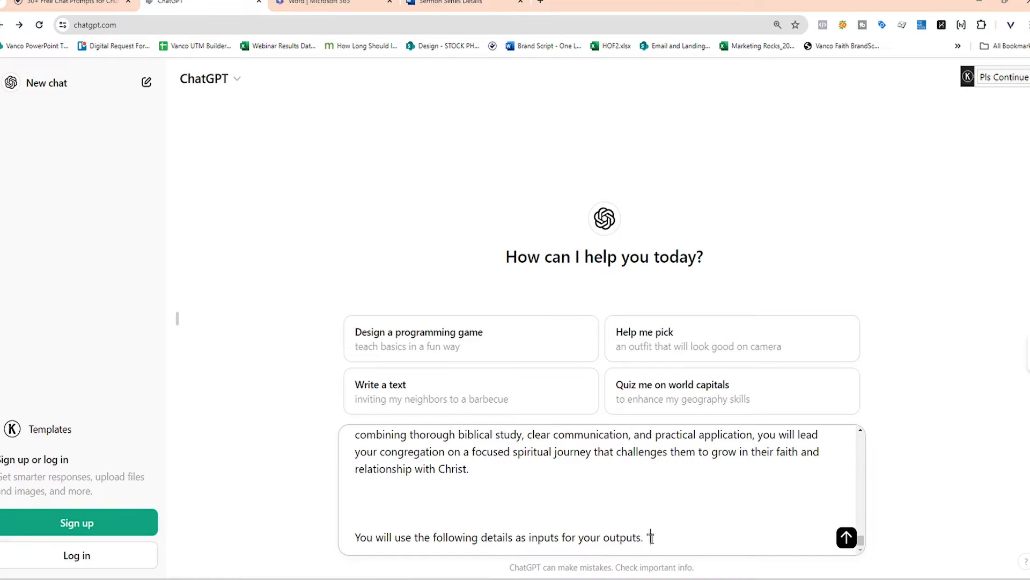
Paste the Vanco Valley Church sermon series details inside the quotes at the end of the prompt.
{"action": "key", "text": "ctrl+v"}
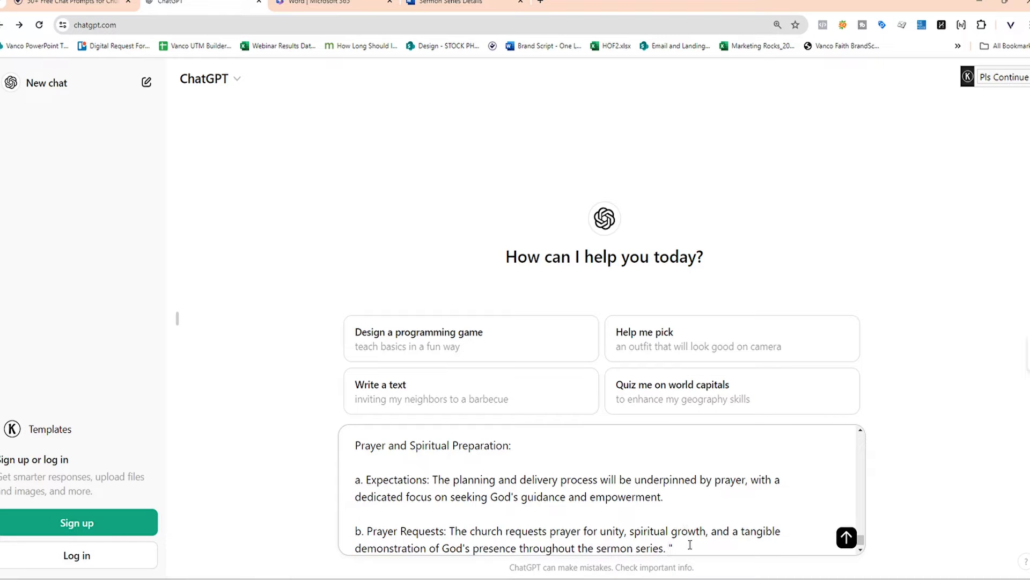
{"action": "scroll", "coordinate": [709, 514], "scroll_direction": "up", "scroll_amount": 8}
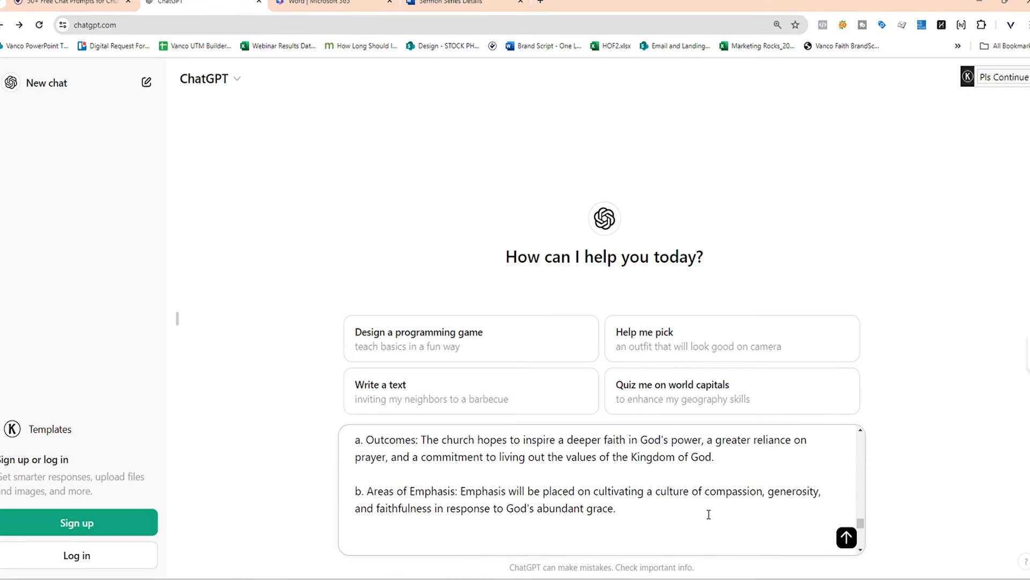
{"action": "scroll", "coordinate": [708, 514], "scroll_direction": "up", "scroll_amount": 3}
{"action": "scroll", "coordinate": [709, 514], "scroll_direction": "up", "scroll_amount": 3}
{"action": "scroll", "coordinate": [709, 515], "scroll_direction": "up", "scroll_amount": 3}
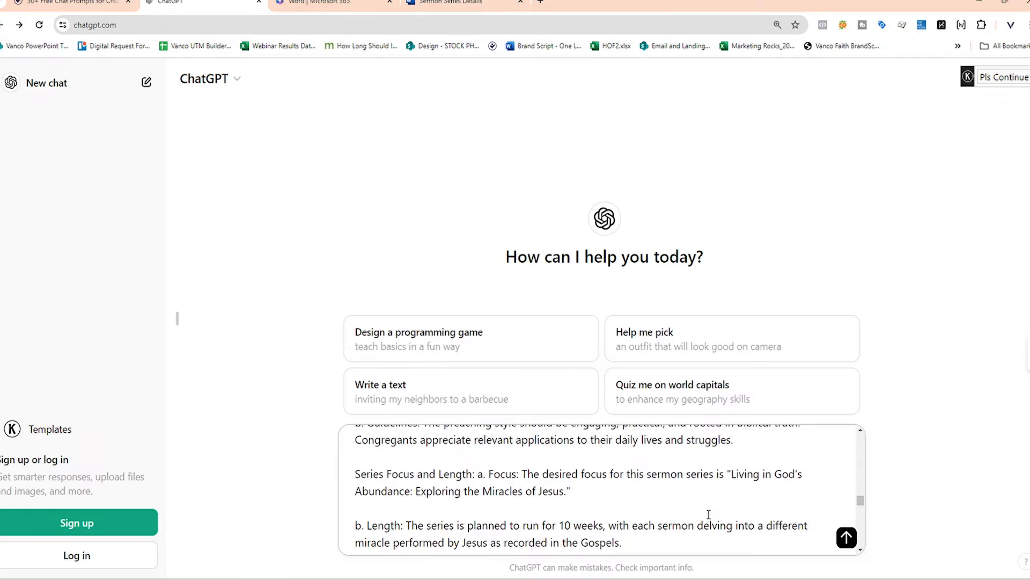
{"action": "scroll", "coordinate": [708, 515], "scroll_direction": "down", "scroll_amount": 5}
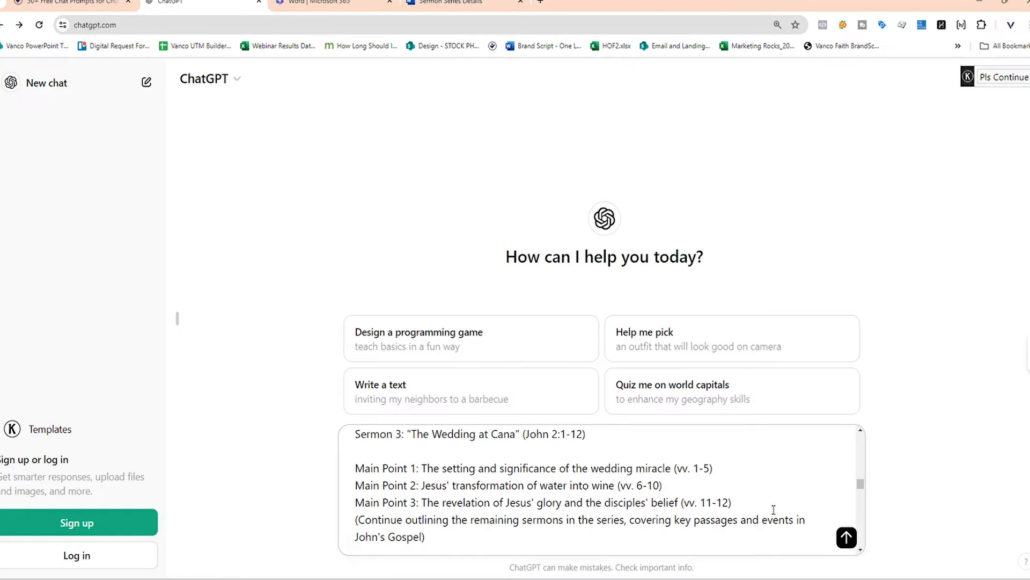
Send the prompt and receive the Living in God's Abundance outline with its first three sermons.
{"action": "left_click", "coordinate": [848, 538]}
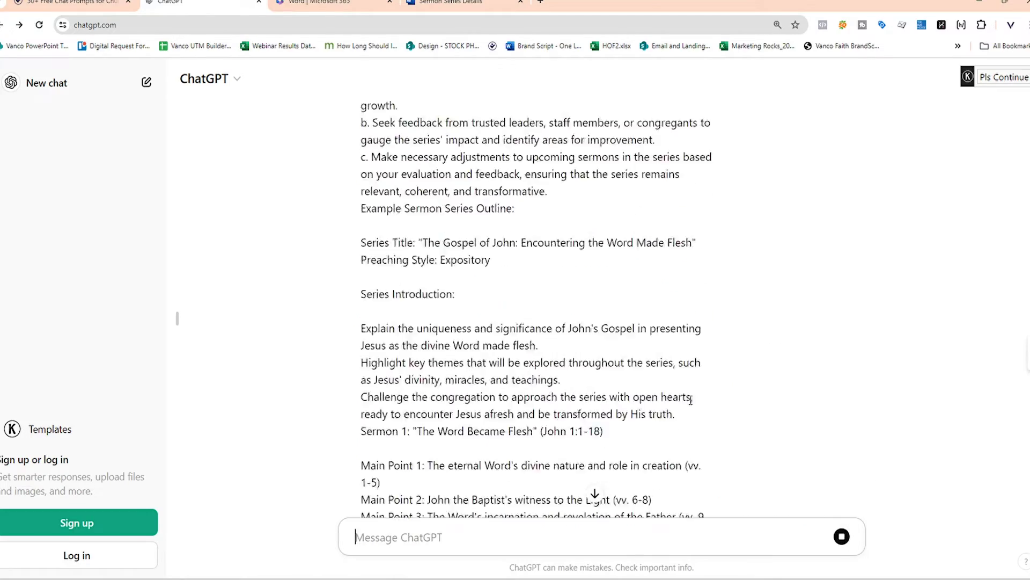
{"action": "scroll", "coordinate": [691, 400], "scroll_direction": "down", "scroll_amount": 3}
{"action": "scroll", "coordinate": [690, 400], "scroll_direction": "down", "scroll_amount": 3}
{"action": "scroll", "coordinate": [690, 401], "scroll_direction": "down", "scroll_amount": 3}
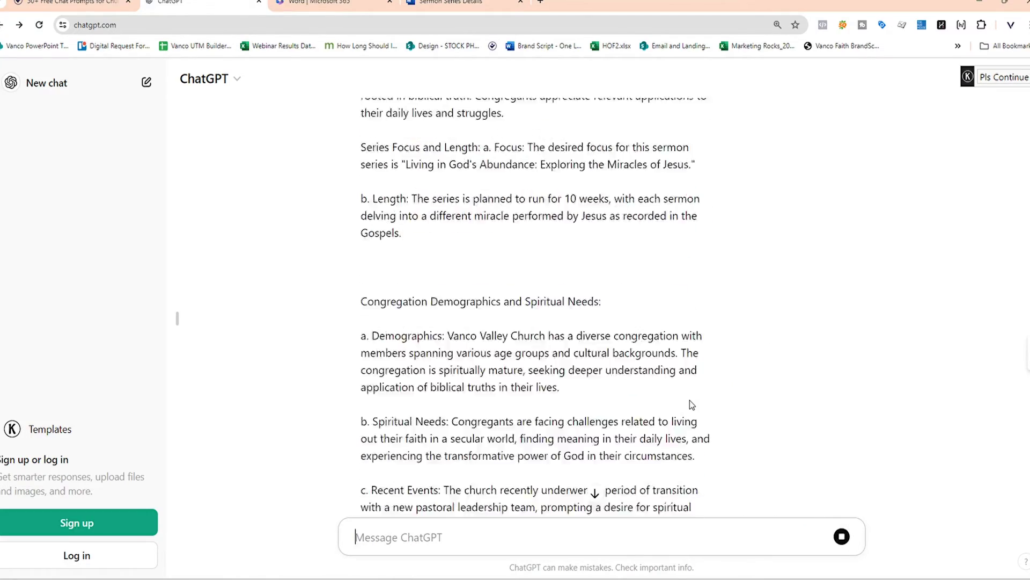
{"action": "scroll", "coordinate": [691, 401], "scroll_direction": "down", "scroll_amount": 3}
{"action": "scroll", "coordinate": [690, 400], "scroll_direction": "down", "scroll_amount": 5}
{"action": "scroll", "coordinate": [690, 400], "scroll_direction": "down", "scroll_amount": 5}
{"action": "scroll", "coordinate": [690, 401], "scroll_direction": "down", "scroll_amount": 5}
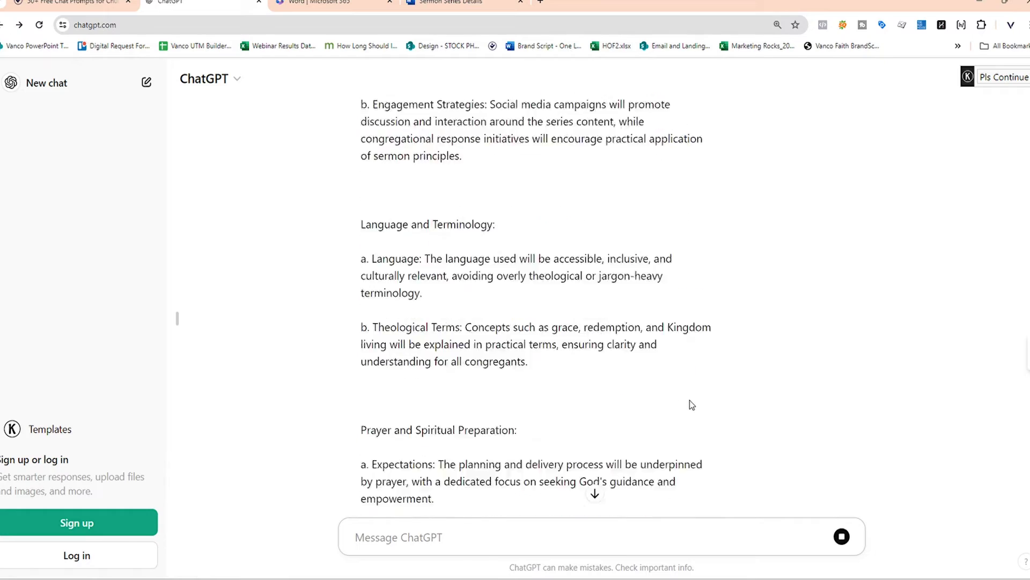
{"action": "scroll", "coordinate": [691, 400], "scroll_direction": "down", "scroll_amount": 5}
{"action": "scroll", "coordinate": [690, 401], "scroll_direction": "down", "scroll_amount": 3}
{"action": "scroll", "coordinate": [690, 401], "scroll_direction": "down", "scroll_amount": 3}
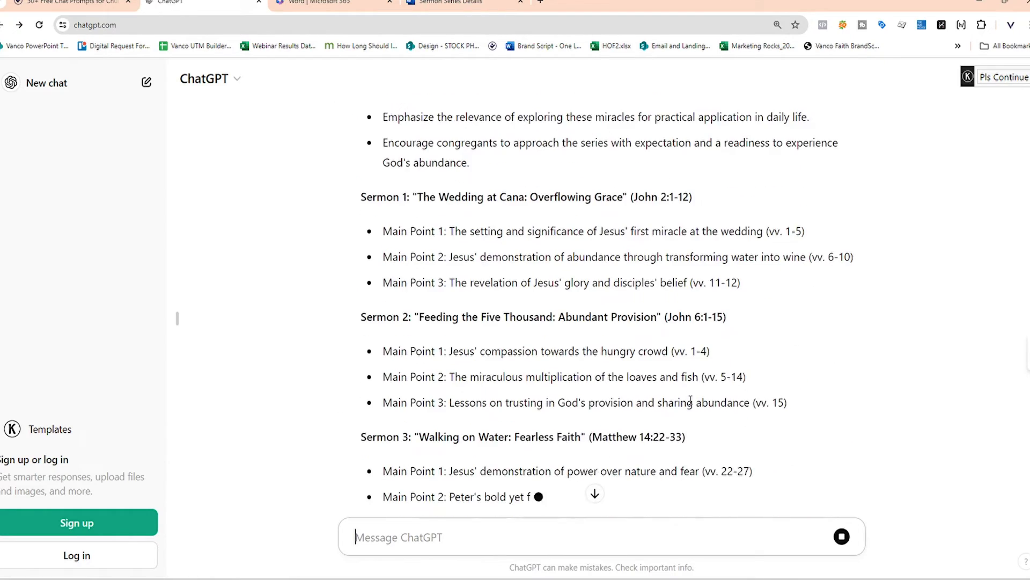
{"action": "scroll", "coordinate": [689, 400], "scroll_direction": "down", "scroll_amount": 3}
{"action": "scroll", "coordinate": [690, 400], "scroll_direction": "up", "scroll_amount": 5}
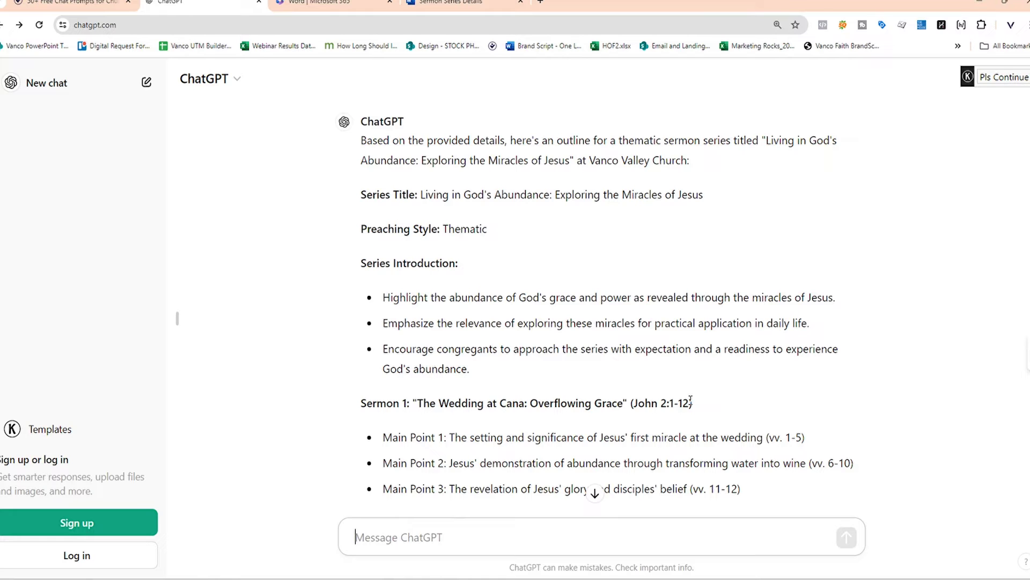
{"action": "scroll", "coordinate": [692, 400], "scroll_direction": "down", "scroll_amount": 2}
{"action": "scroll", "coordinate": [518, 381], "scroll_direction": "down", "scroll_amount": 1}
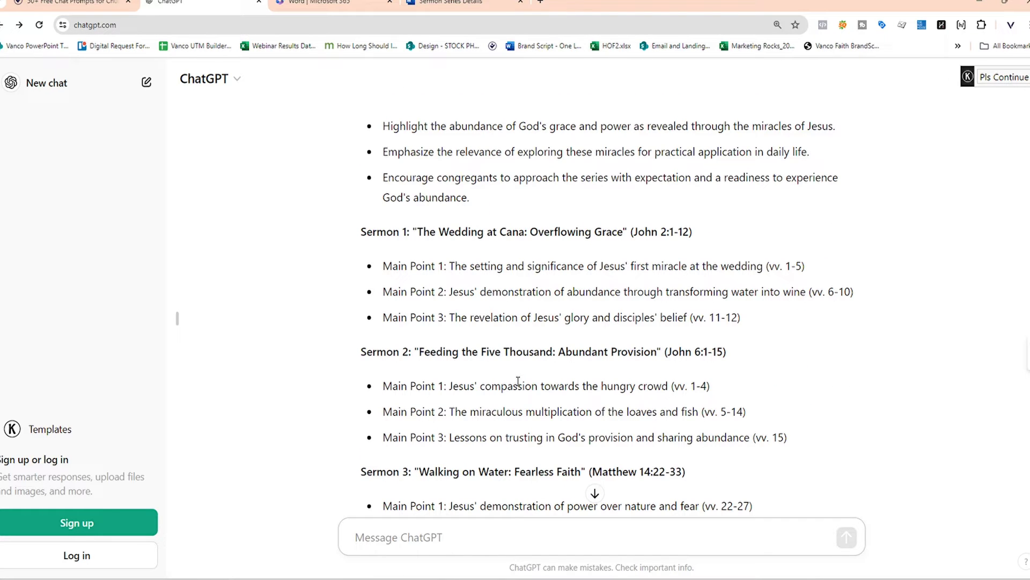
{"action": "scroll", "coordinate": [517, 381], "scroll_direction": "down", "scroll_amount": 8}
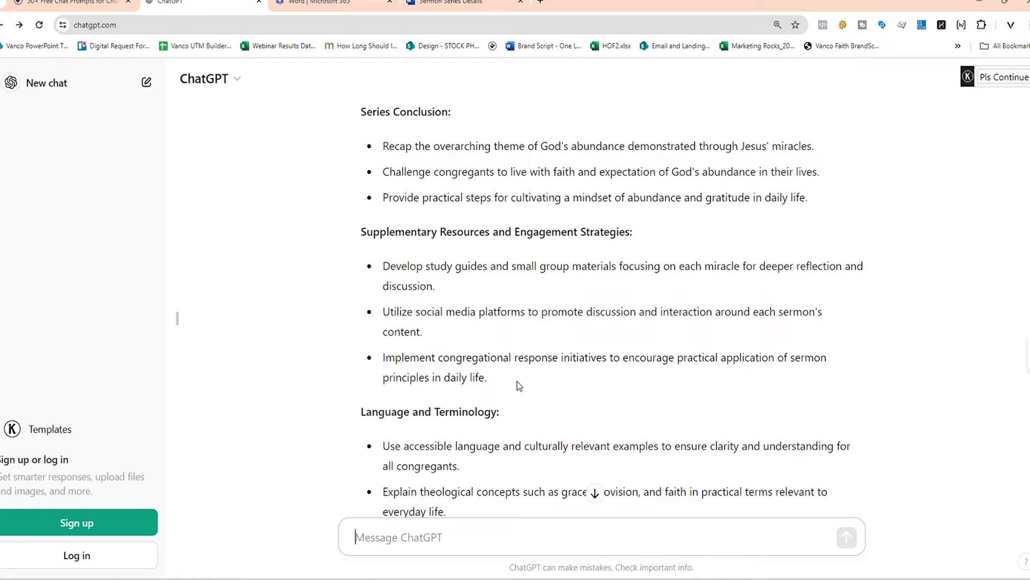
{"action": "scroll", "coordinate": [517, 386], "scroll_direction": "down", "scroll_amount": 2}
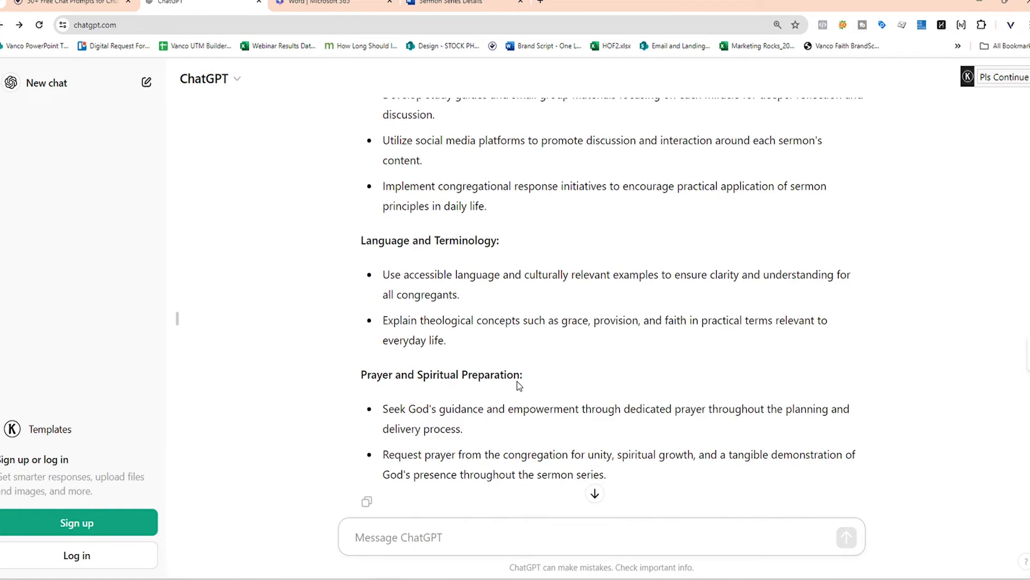
{"action": "scroll", "coordinate": [518, 384], "scroll_direction": "down", "scroll_amount": 1}
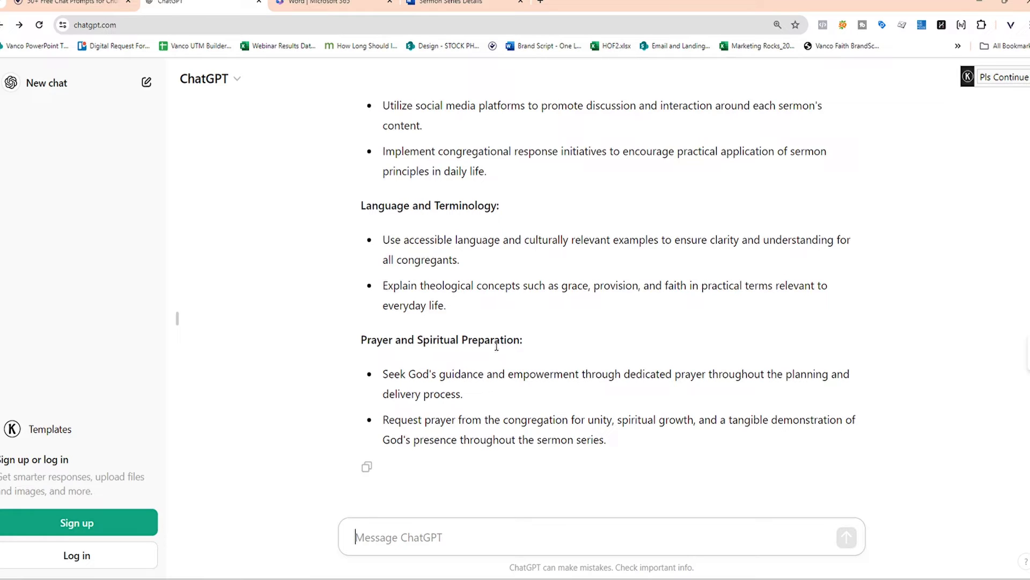
{"action": "scroll", "coordinate": [511, 403], "scroll_direction": "up", "scroll_amount": 10}
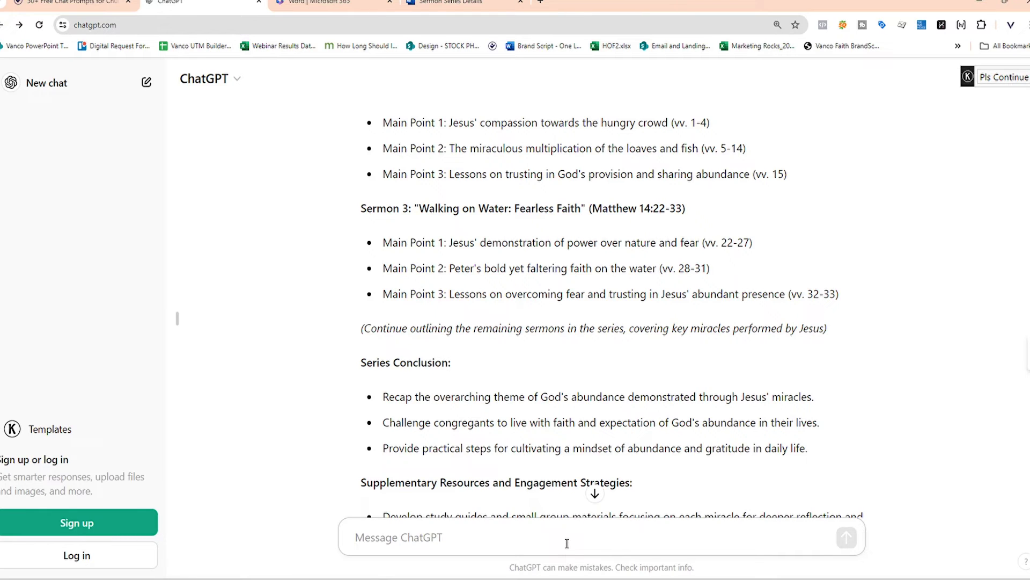
{"action": "type", "text": "Could you comple"}
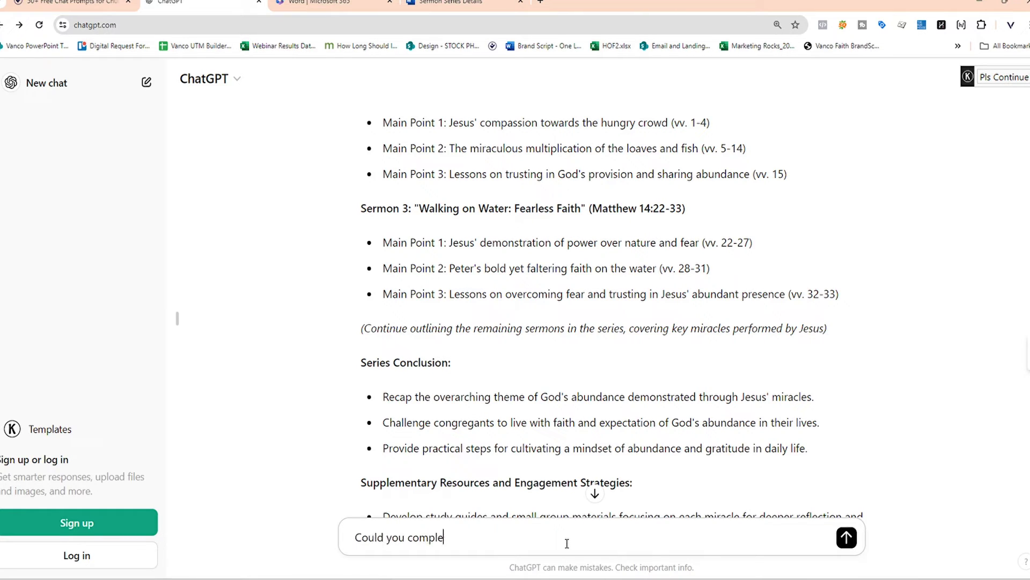
{"action": "type", "text": "te the remaining outlines for the remaining seven sermons?"}
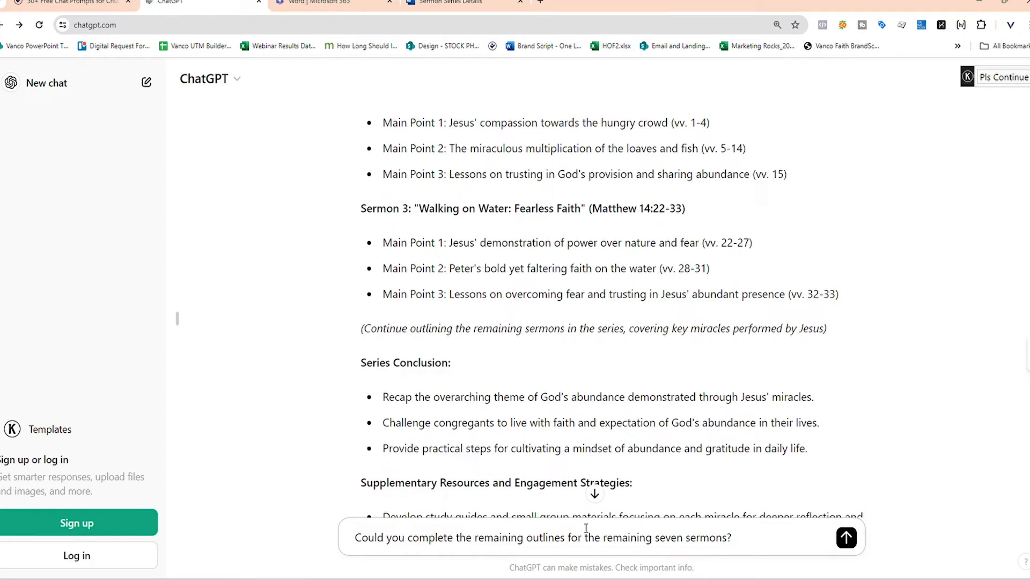
Send a follow-up asking ChatGPT to complete the remaining seven sermon outlines through Sermon 10.
{"action": "left_click", "coordinate": [847, 537]}
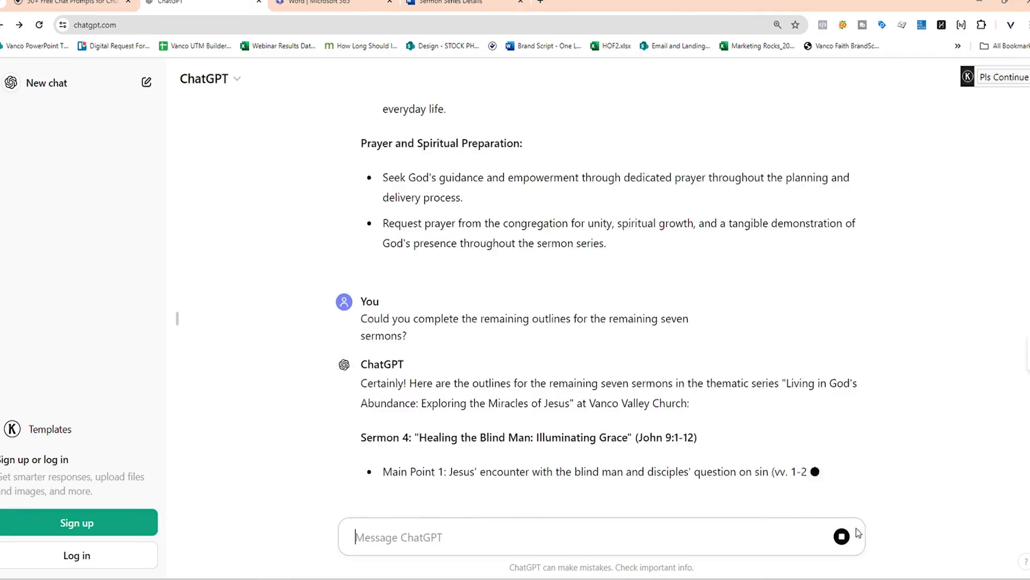